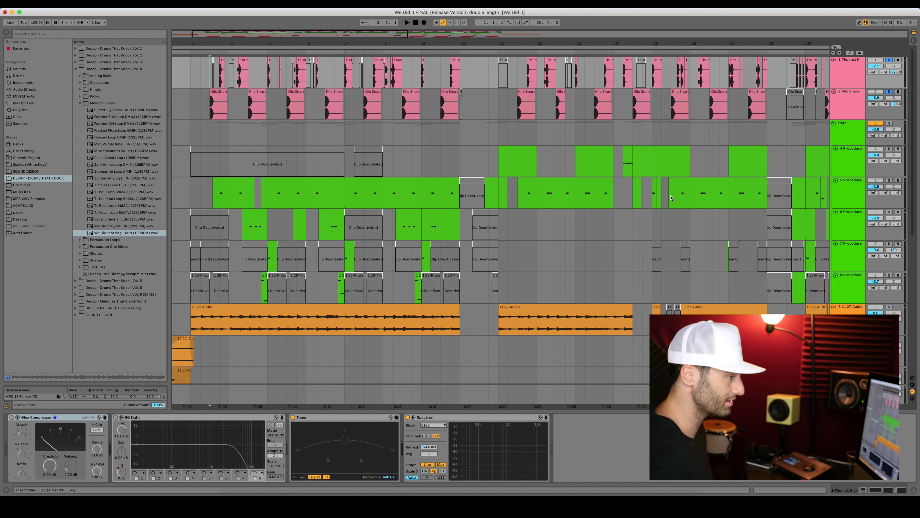
- Inspect the device chains of the five Procedure hi-hat tracks, tracks 4 to 8, one after another
left_click(848, 158)
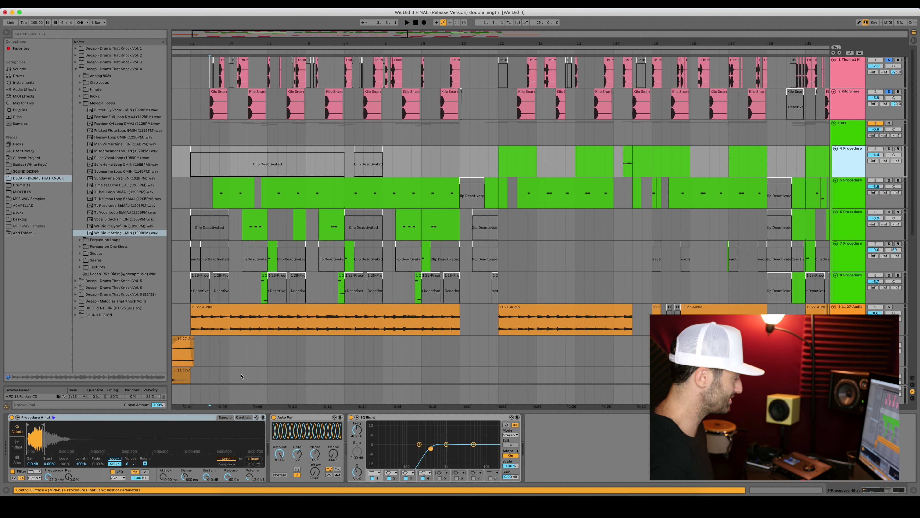
left_click(842, 200)
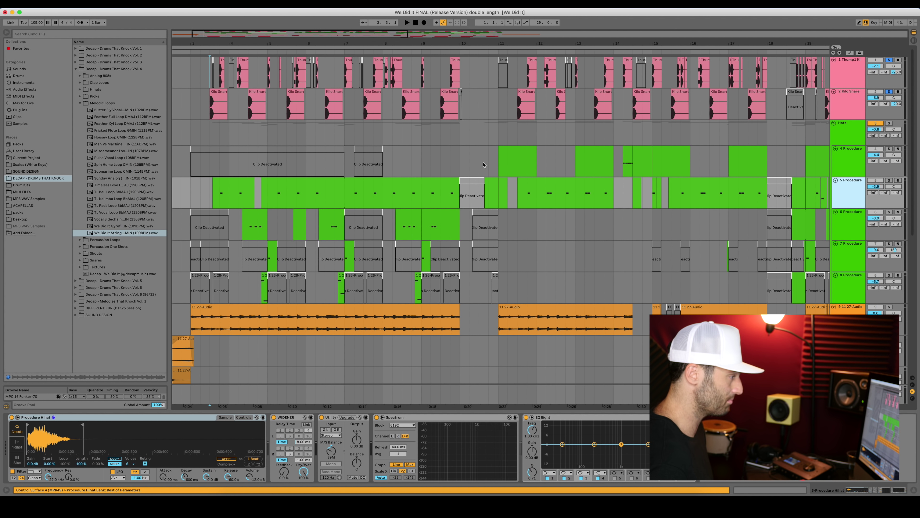
left_click(853, 222)
left_click(850, 255)
left_click(847, 287)
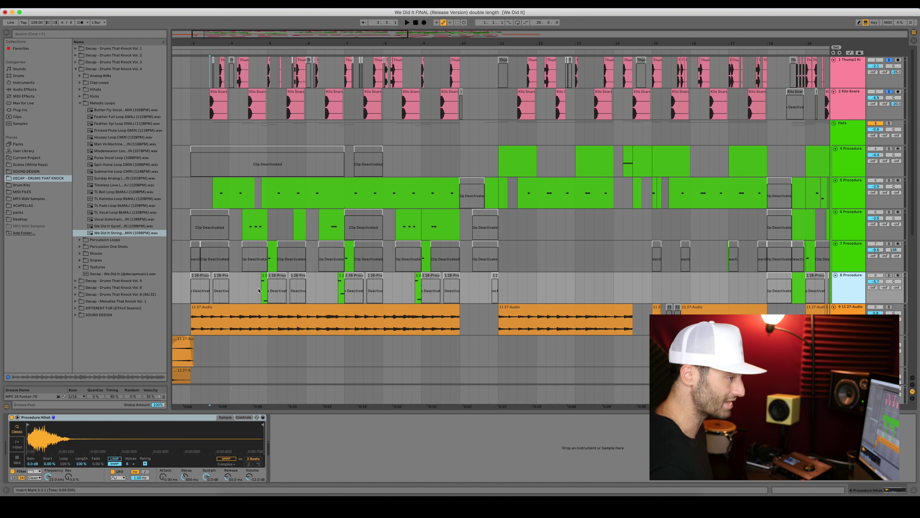
- Solo the Hats group together with the kick and snare tracks and play the arrangement from bar 3
left_click(890, 124)
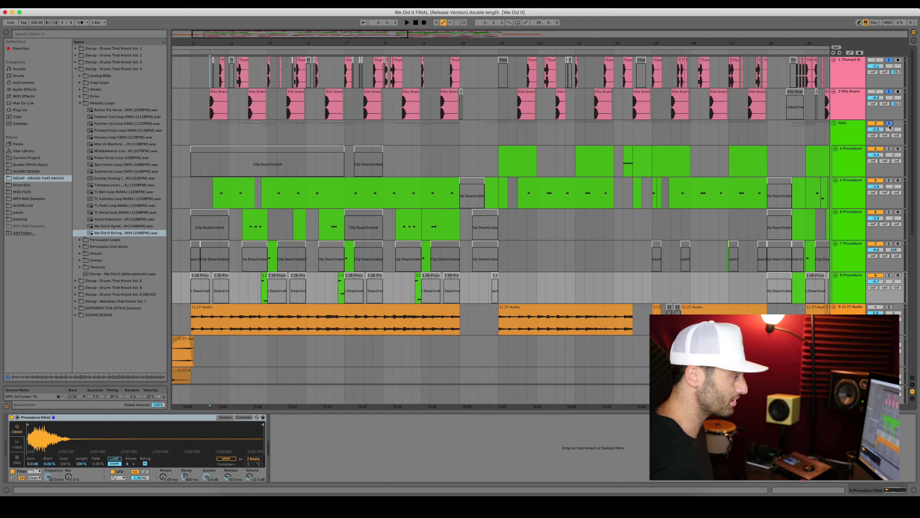
left_click(193, 113)
key("space")
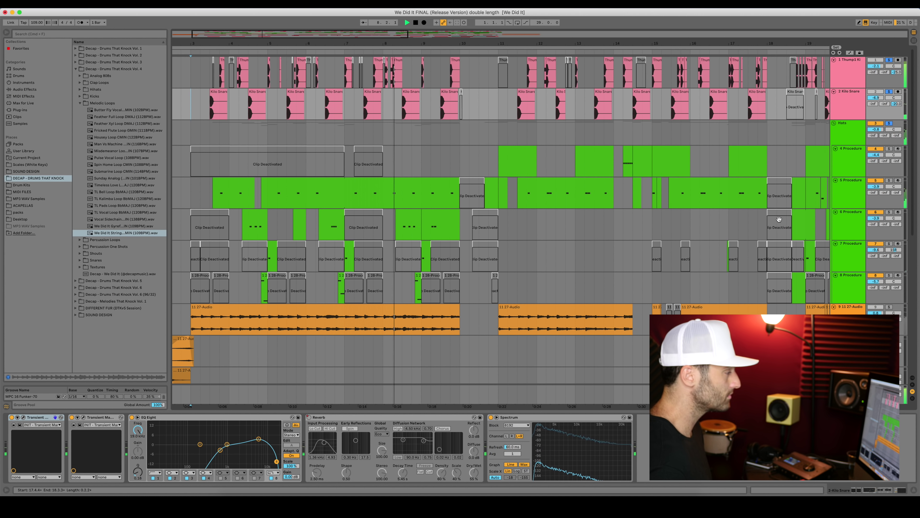
key("space")
- Solo the 11 27-Audio melody on track 9 and play it from bar 3
left_click(850, 160)
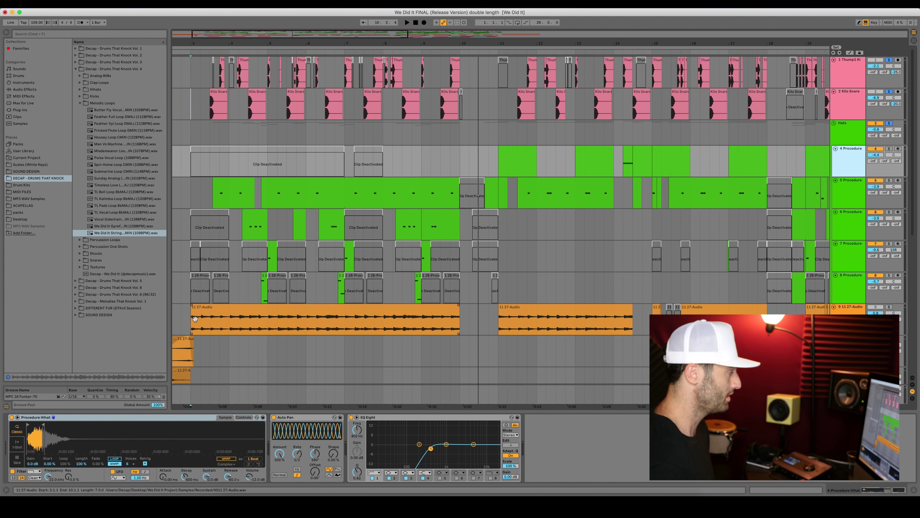
left_click(195, 318)
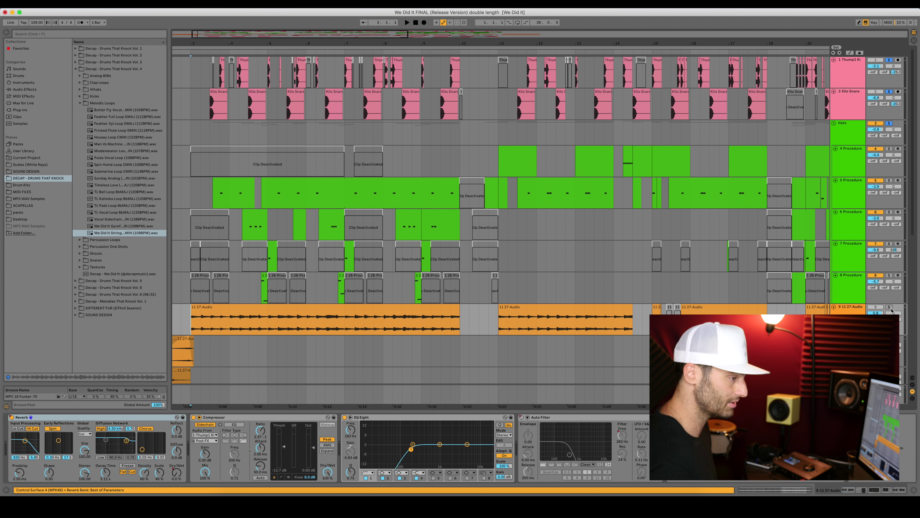
key("space")
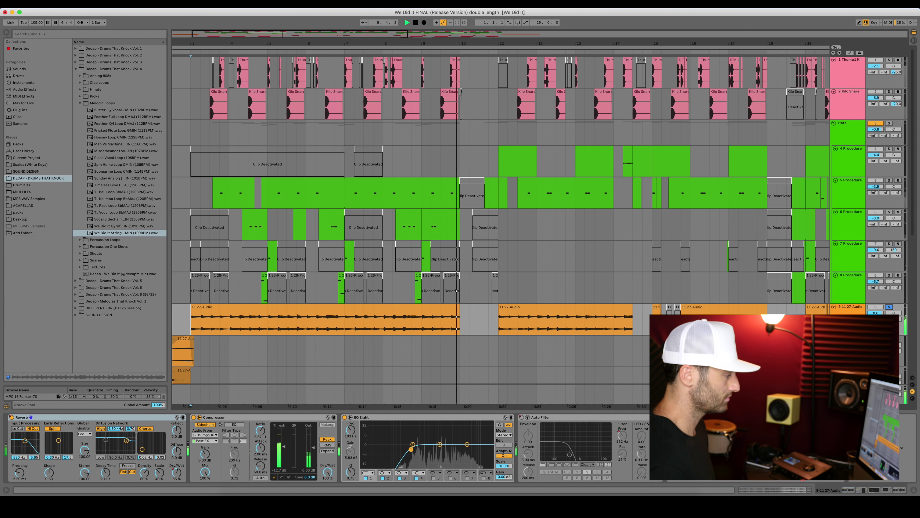
key("space")
- Play track 9 from bar 9 with its reverb automation displayed, and inspect its Compressor and EQ Eight
key("a")
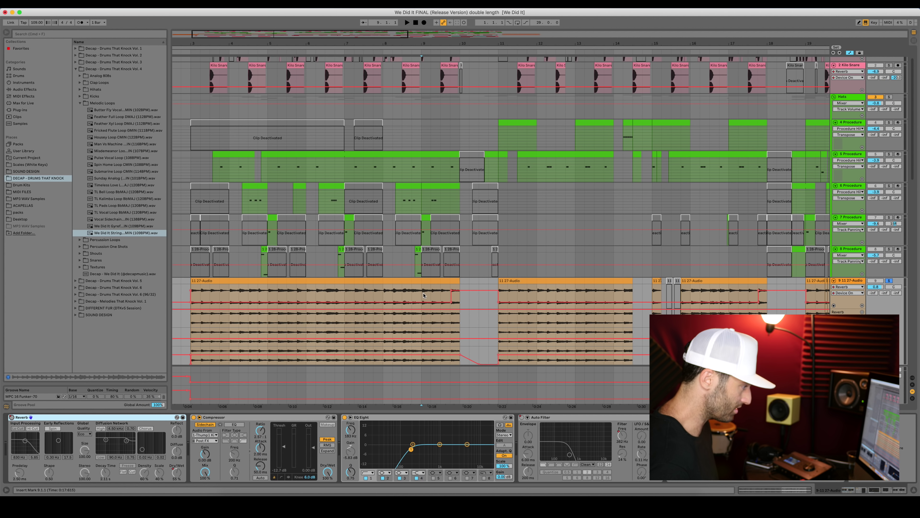
key("space")
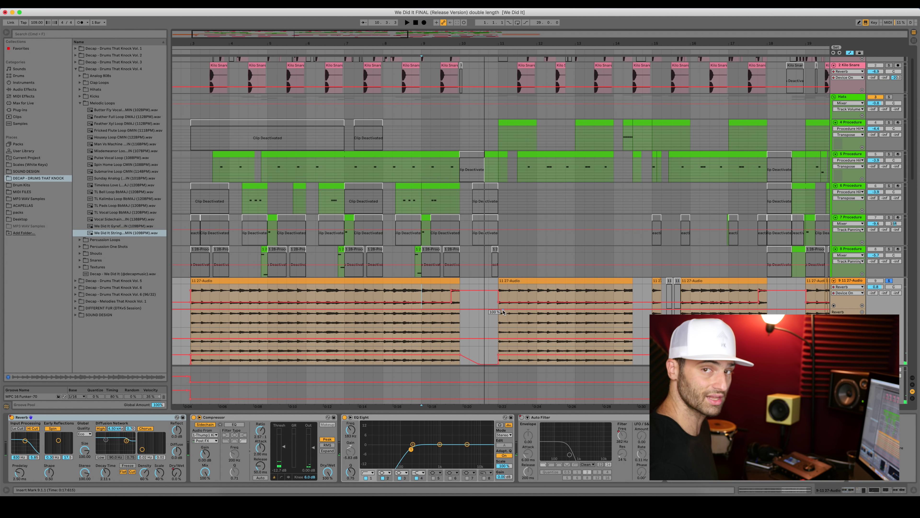
left_click(282, 419)
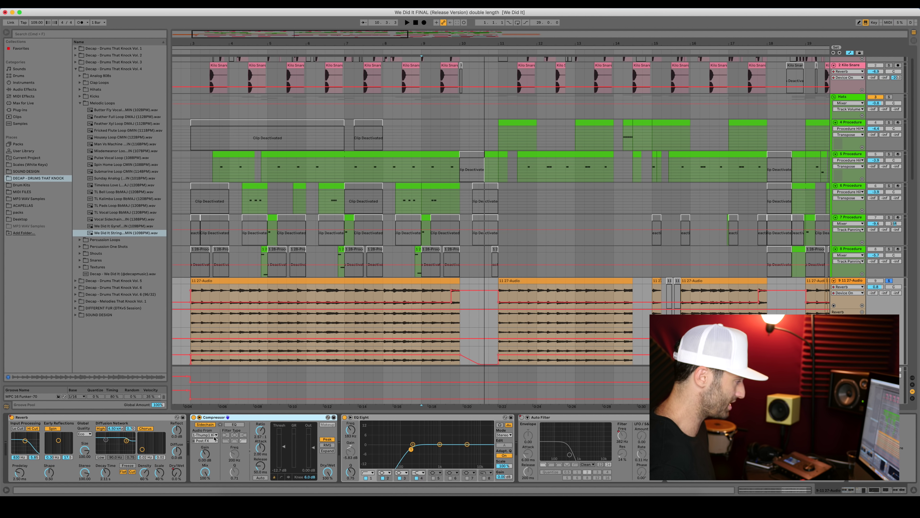
left_click(396, 430)
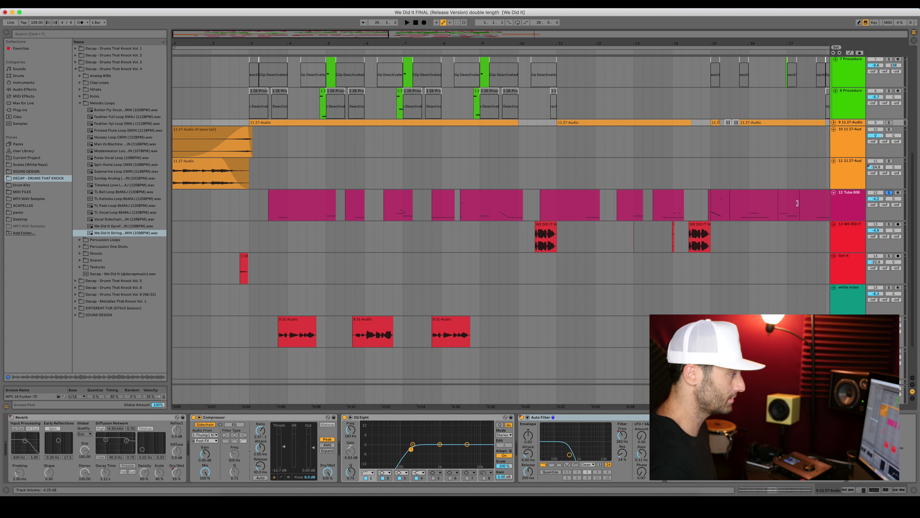
- Play the soloed Tube 808 track from 7.4.1 and examine the notes of its bar 8 to 10 clip and the sampler's glide controls
left_click(431, 213)
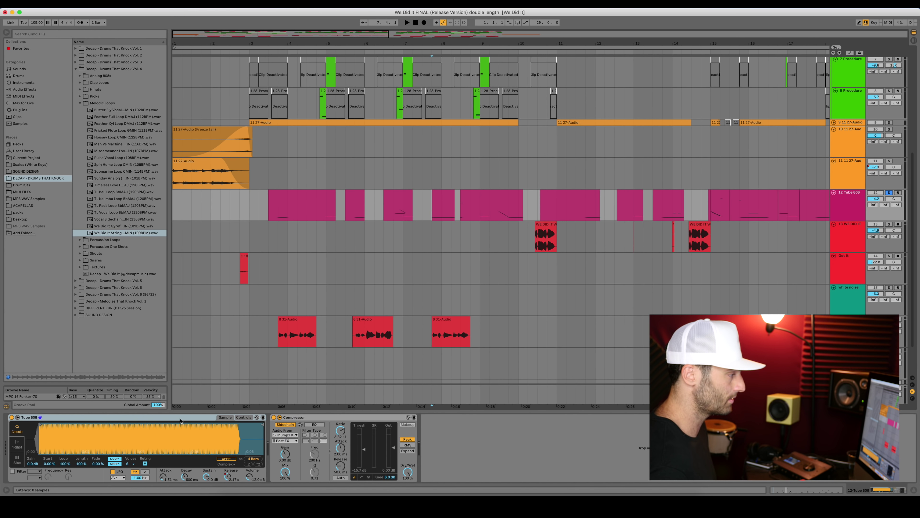
key("space")
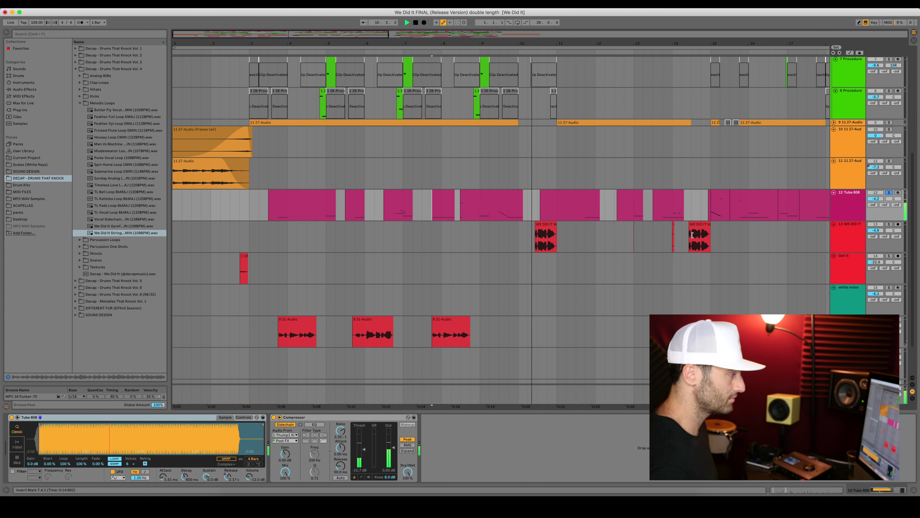
double_click(491, 197)
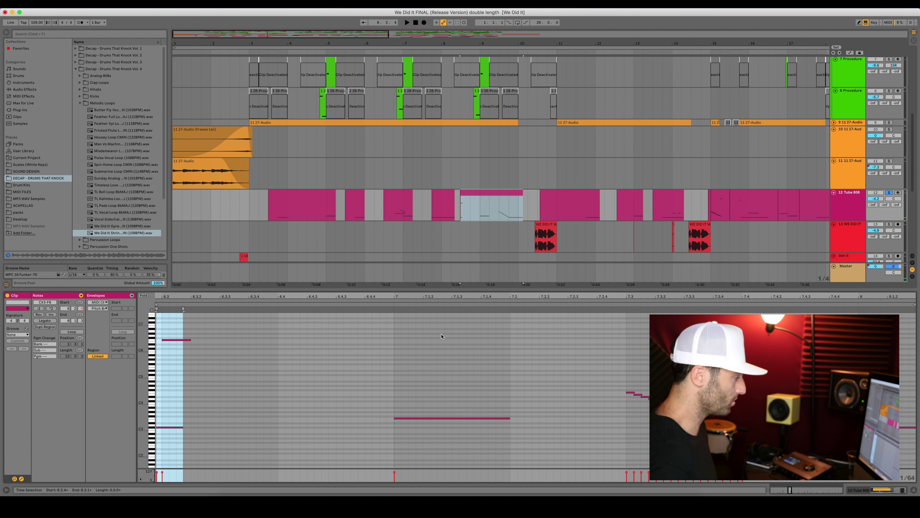
key("shift+Tab")
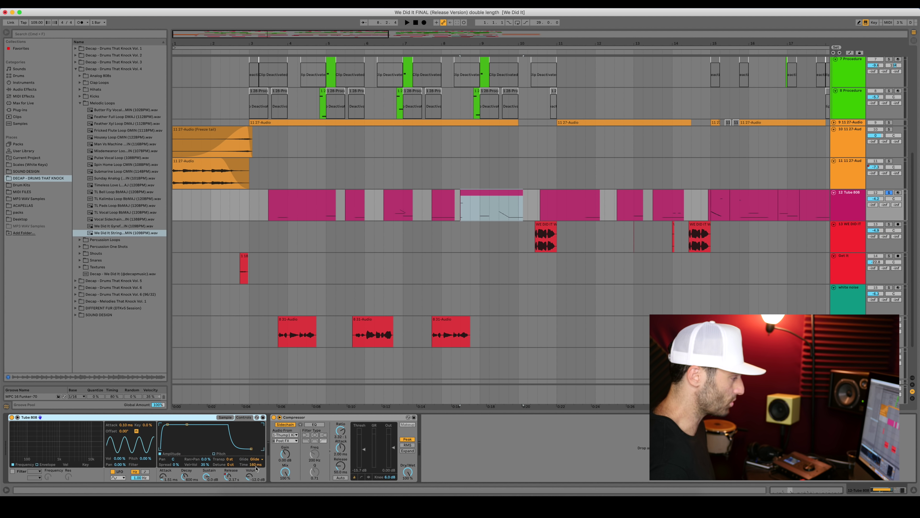
key("shift+Tab")
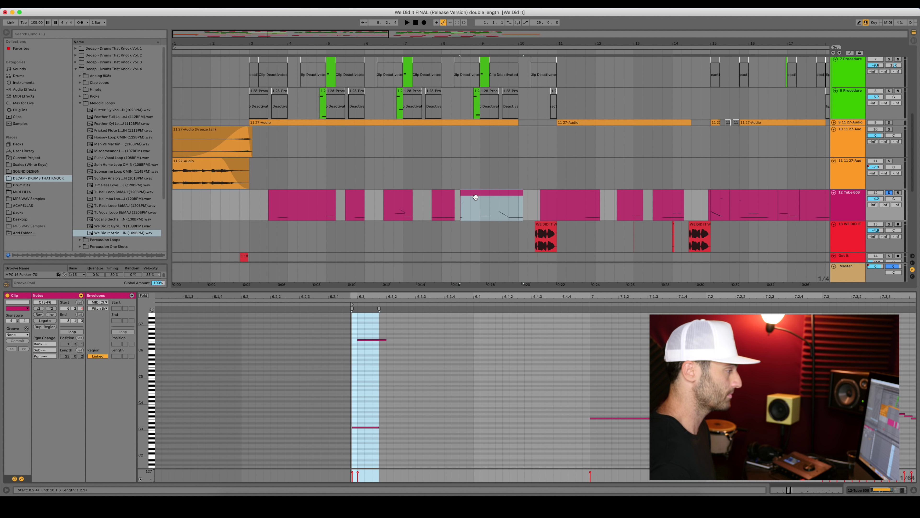
- Play the Tube 808 clip that runs from bar 8 to bar 10, from its start
left_click(460, 215)
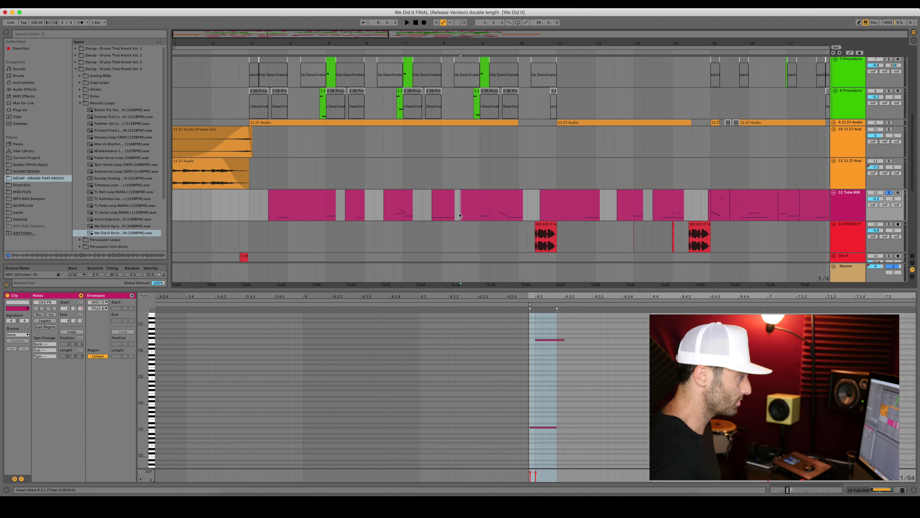
left_click(469, 190)
key("space")
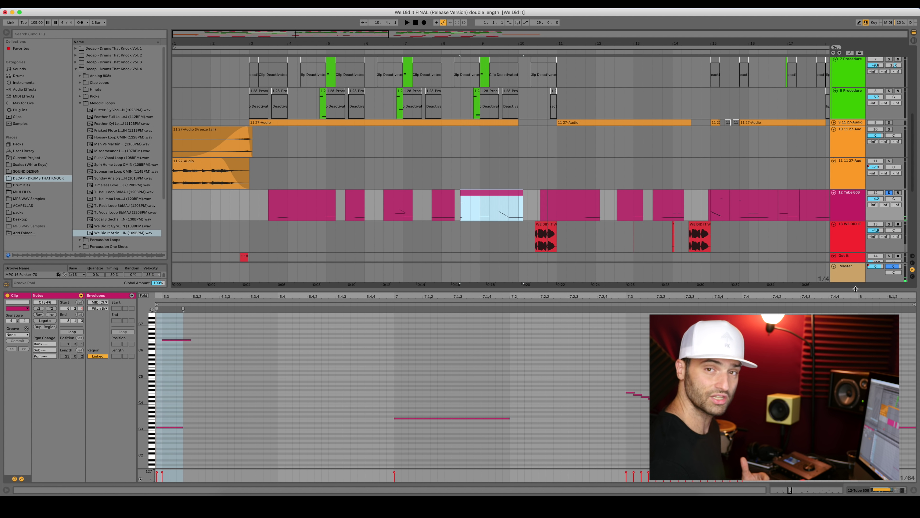
- Take the Tube 808 track out of solo and play the full arrangement from late in bar 3
left_click(889, 193)
left_click(278, 216)
key("space")
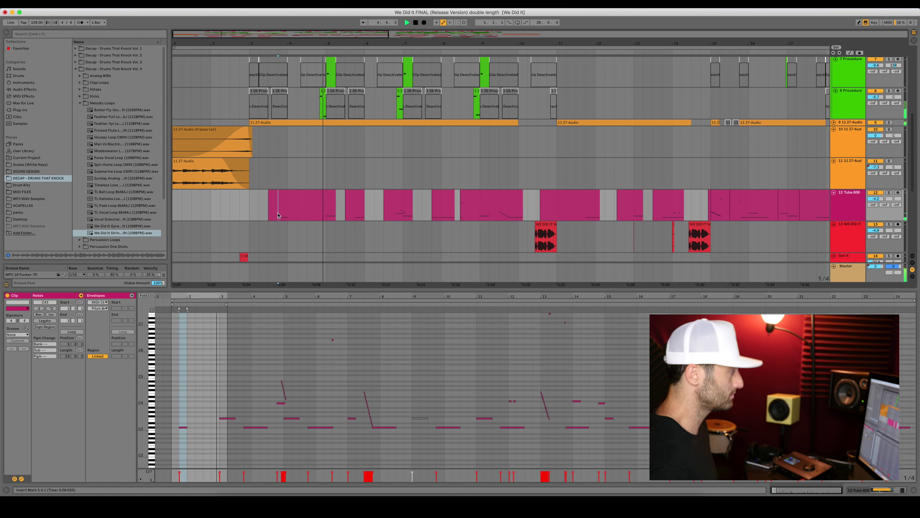
- Solo the GYRE audio track and play it from bar 19 with its effects
scroll(303, 240, "down", 3)
scroll(303, 240, "down", 2)
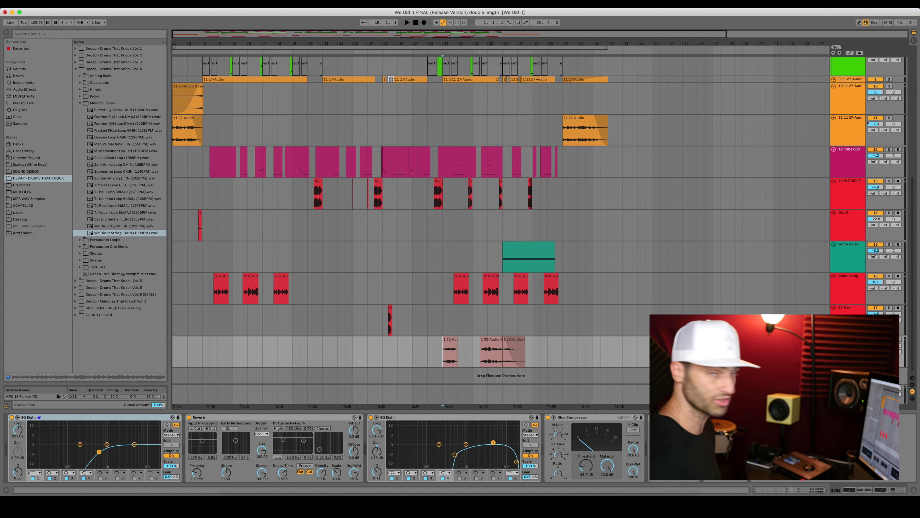
key("space")
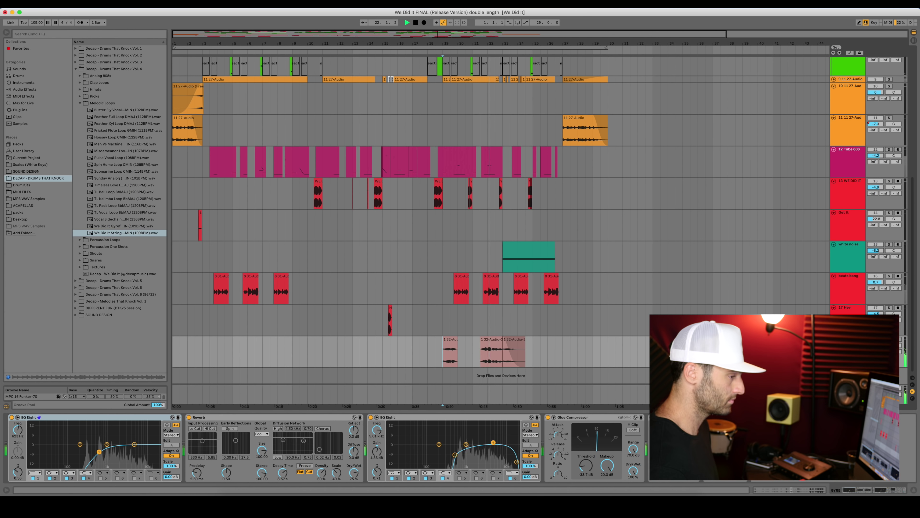
key("space")
- Group the GYRE track's effects into a rack, turn the rack off and play the dry audio
key("super+g")
left_click(12, 417)
key("space")
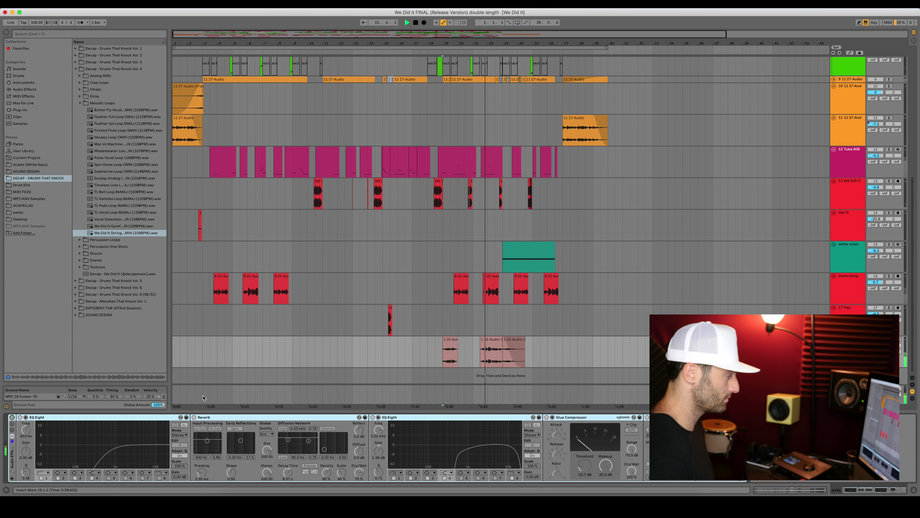
- Turn the GYRE effect rack back on and disable its Reverb and second EQ Eight
left_click(12, 417)
left_click(194, 417)
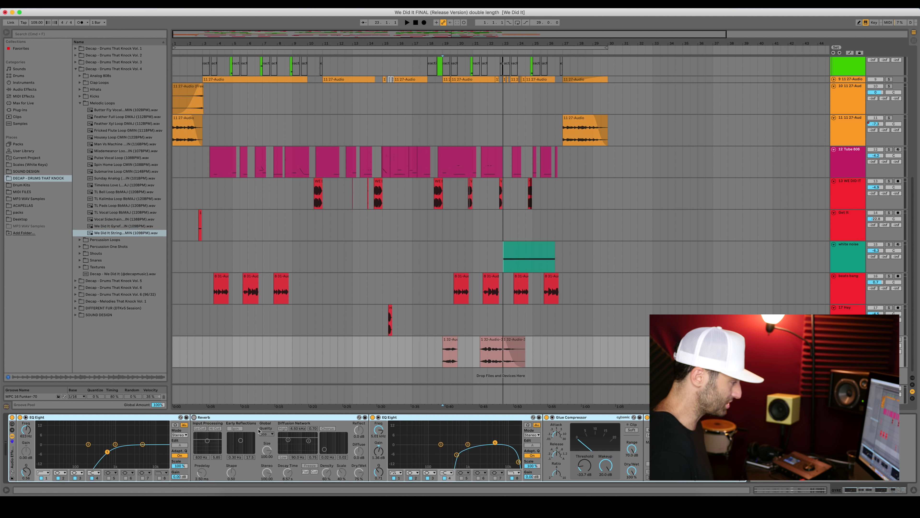
left_click(373, 417)
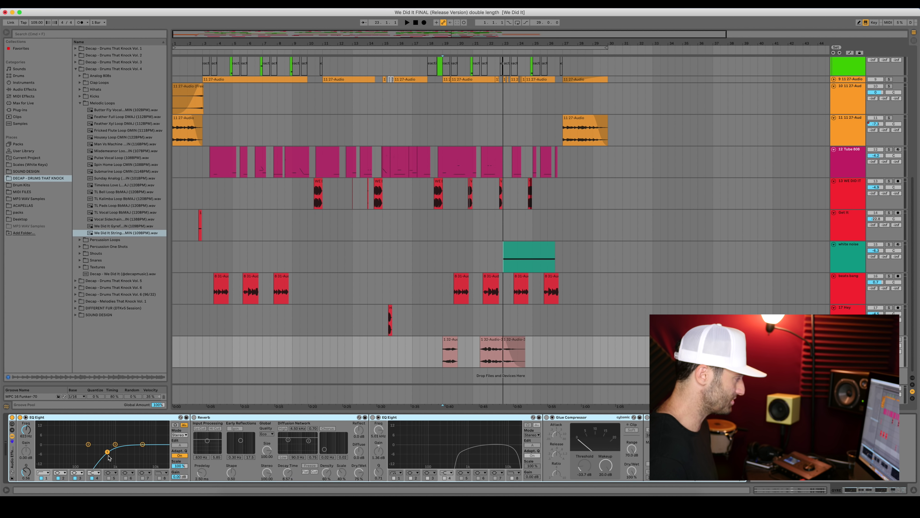
- Play the GYRE track with only the first EQ Eight active, and again with the Reverb turned back on
key("space")
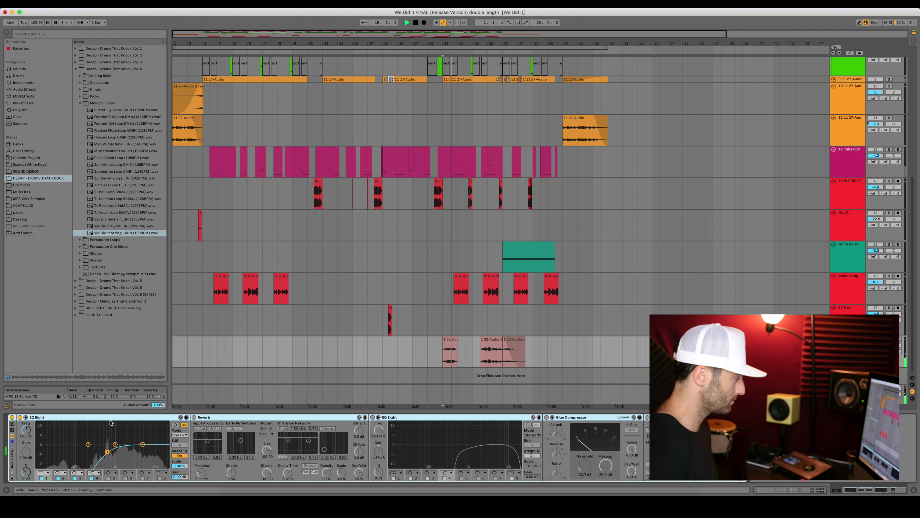
key("space")
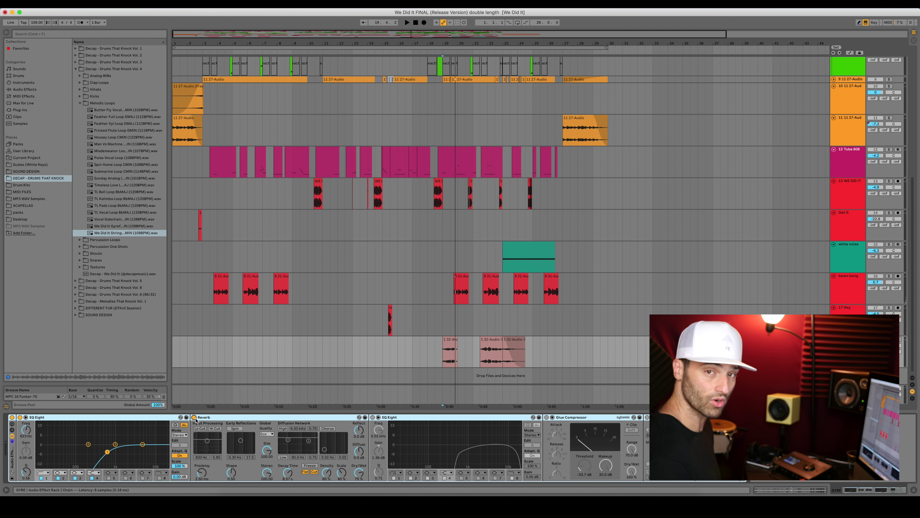
key("space")
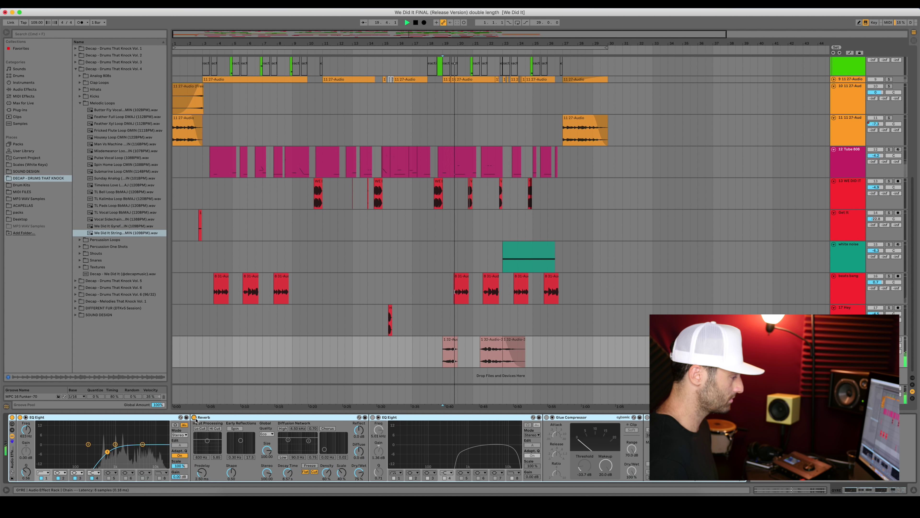
- Turn the GYRE track's second EQ Eight and Glue Compressor back on, playing the track after each one
left_click(374, 417)
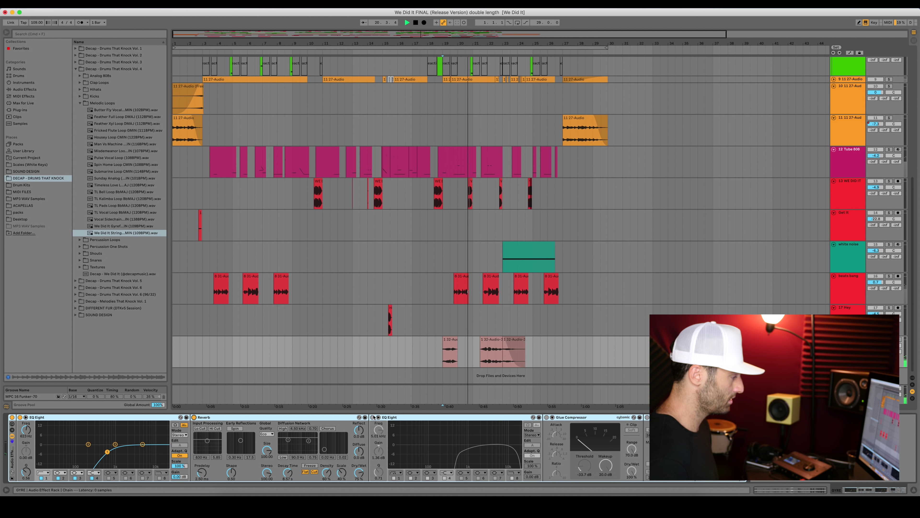
key("space")
left_click(373, 418)
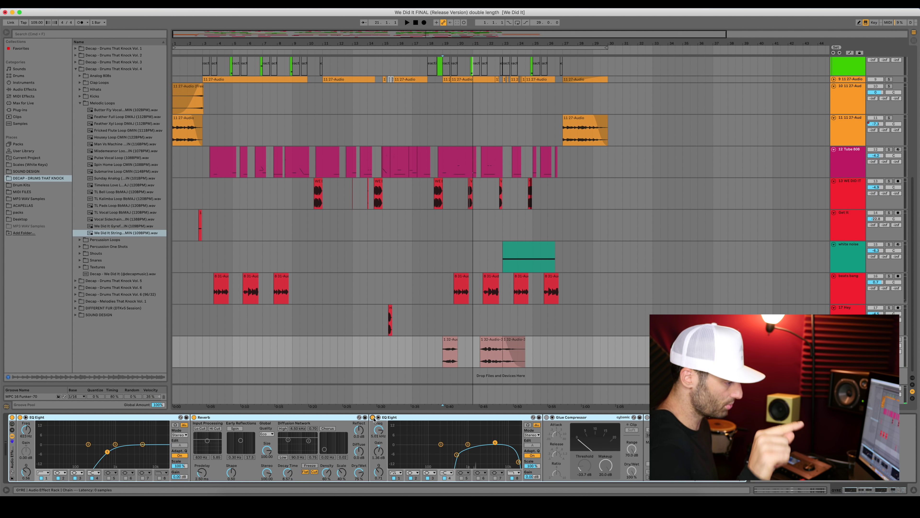
key("space")
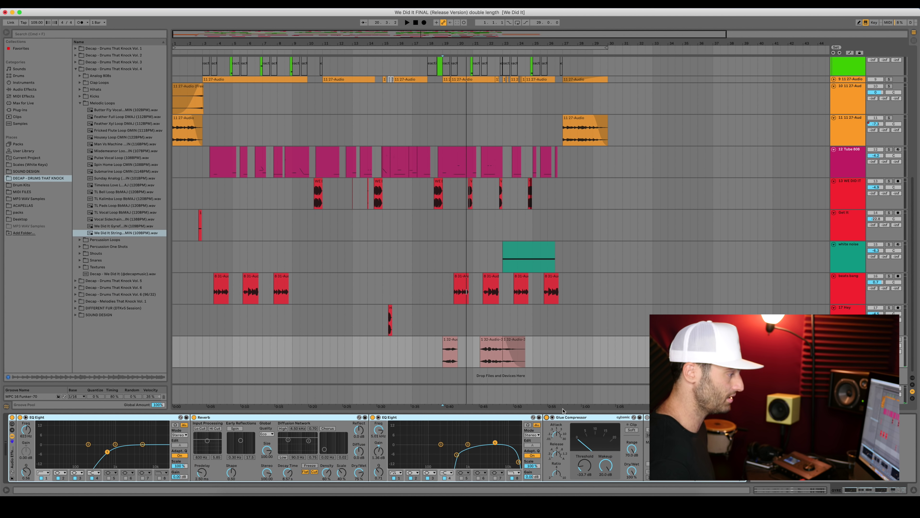
key("space")
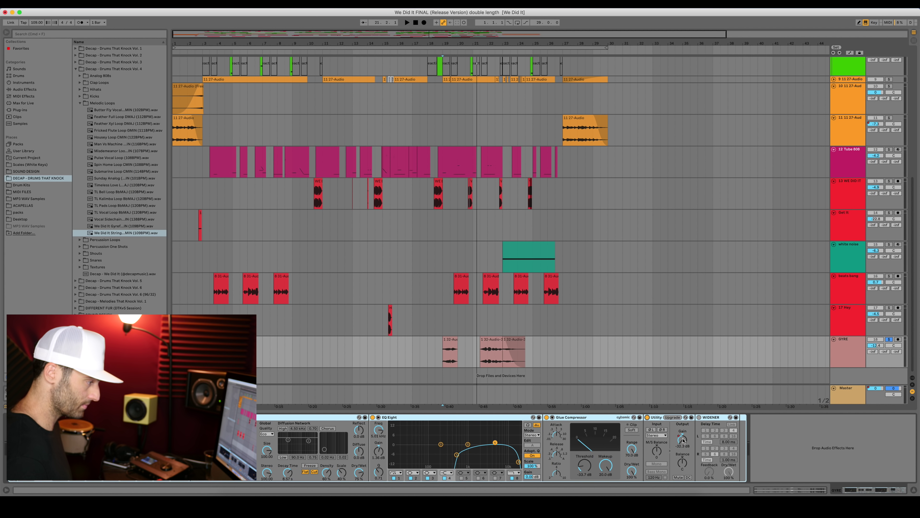
- Display the Utility Gain automation on the GYRE track and play its repeating volume curve from bar 19
left_click(849, 53)
left_click(682, 440)
scroll(467, 285, "down", 2)
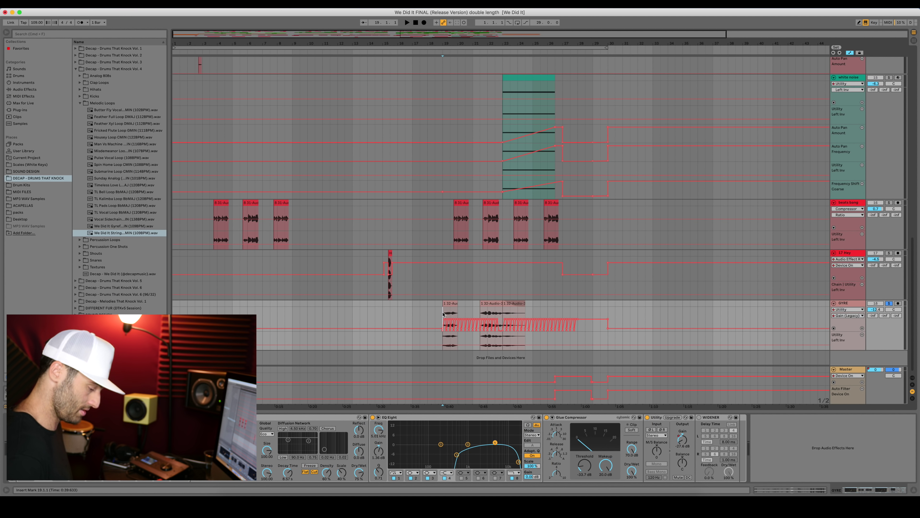
scroll(444, 314, "up", 5)
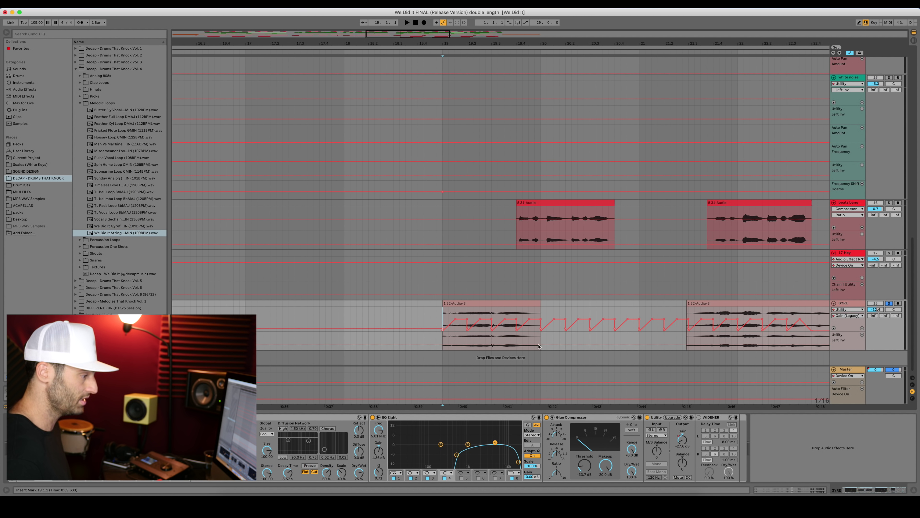
key("space")
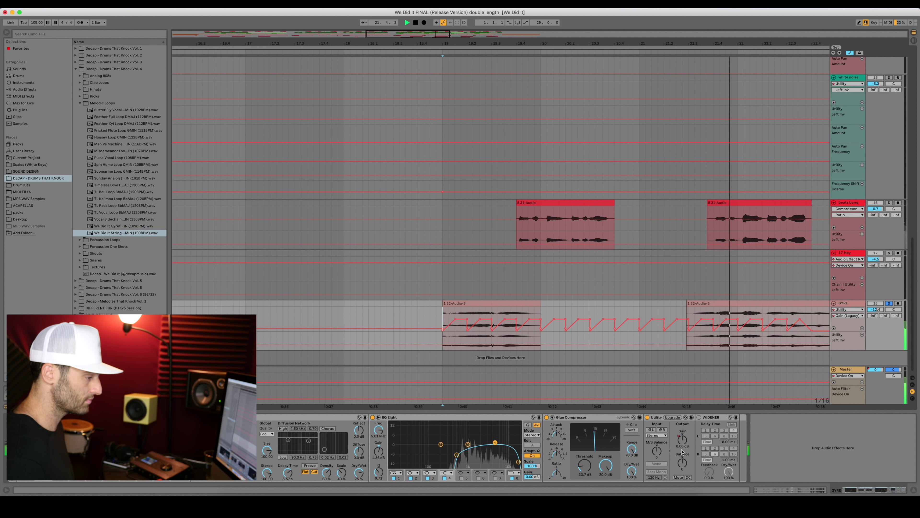
- Turn on the WIDENER device on the GYRE track and play the track from bar 19
left_click(699, 417)
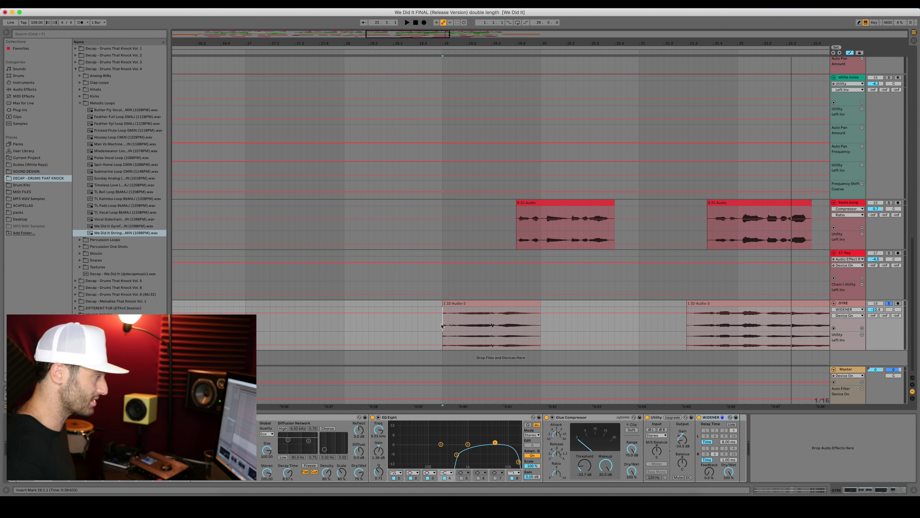
key("space")
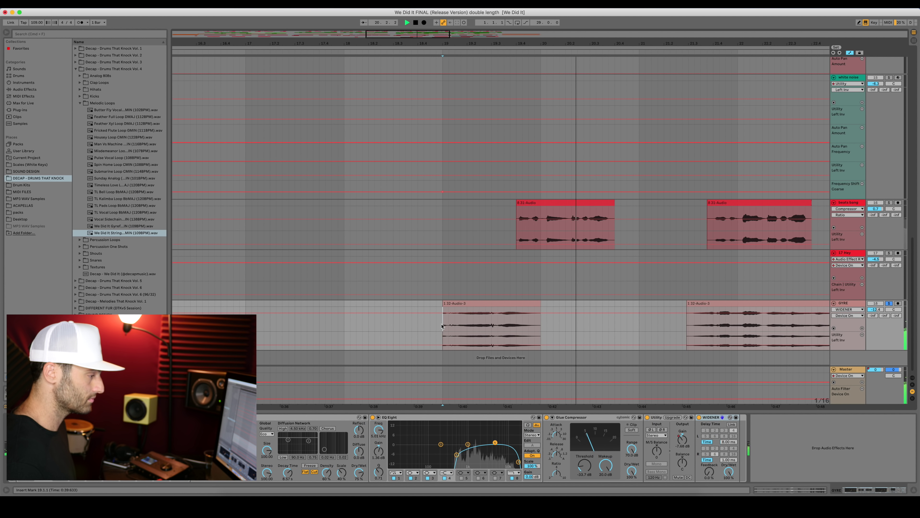
key("space")
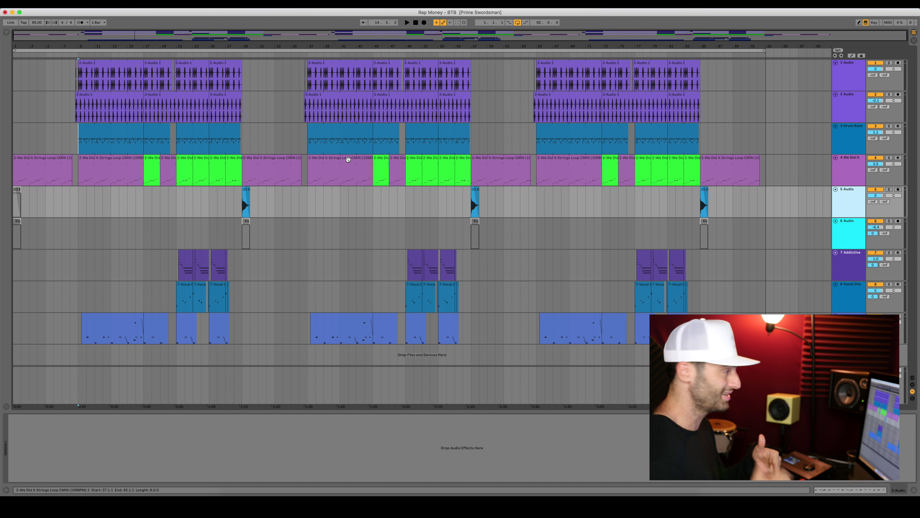
- Solo the We Did It strings track in the Rap Money project and play it from bar 9
left_click(37, 158)
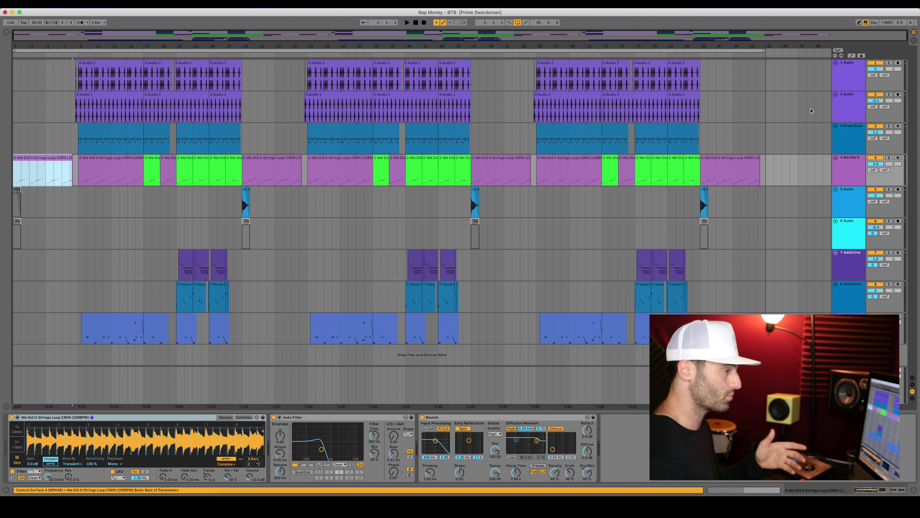
left_click(890, 158)
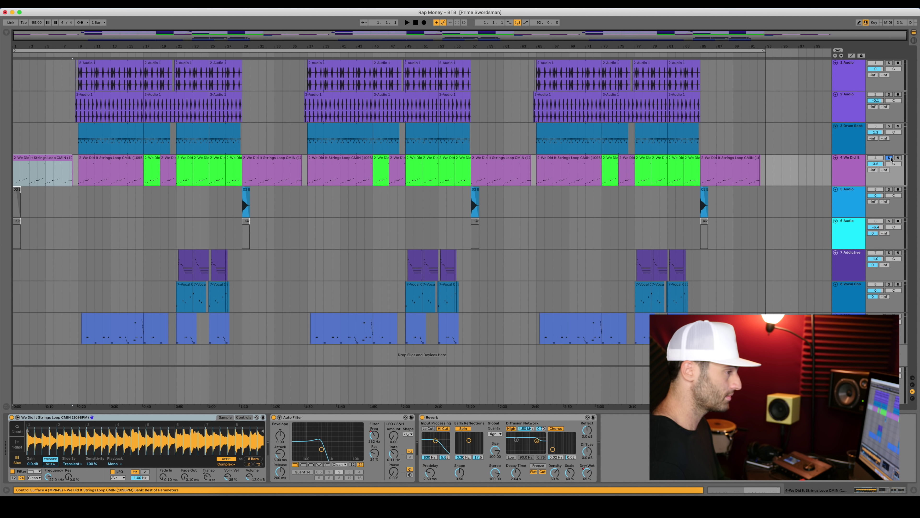
left_click(78, 176)
key("space")
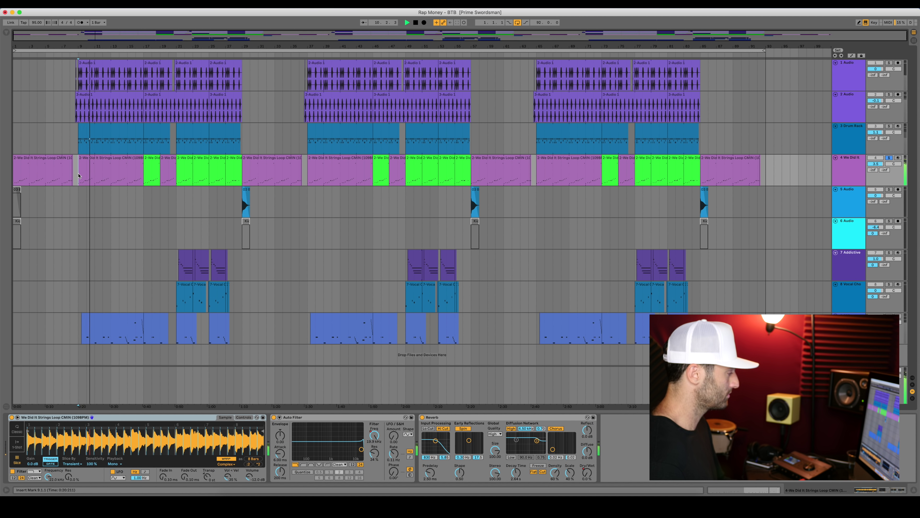
- Examine the strings loop's slices in the sampler's enlarged waveform view during playback, stop, and restore the compact device view
left_click(18, 417)
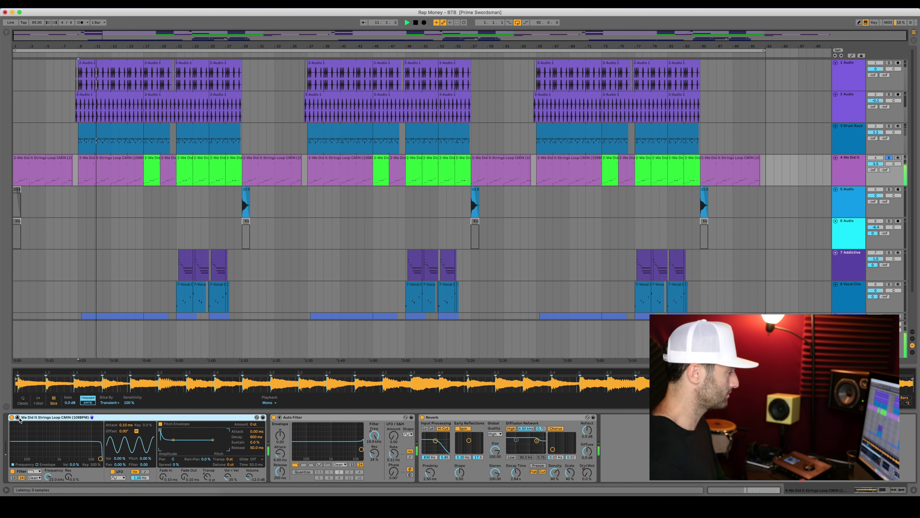
left_click_drag(124, 366, 123, 248)
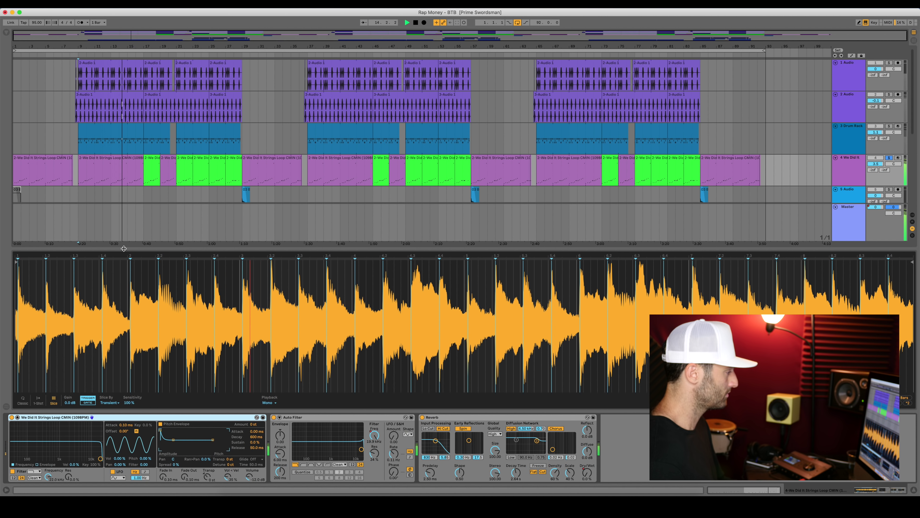
key("space")
left_click(18, 417)
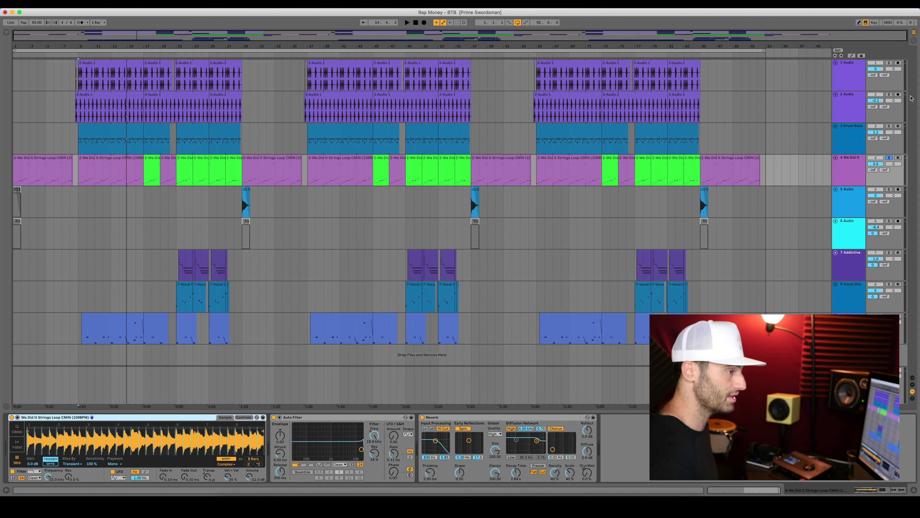
- Play the soloed drum tracks from bar 9, adding the We Did It strings track and the 808 track to the solo
left_click(889, 126)
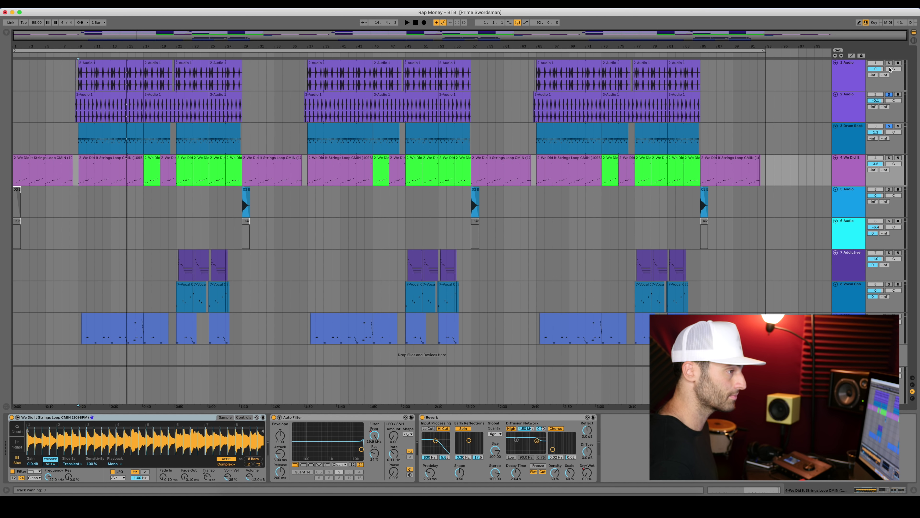
key("space")
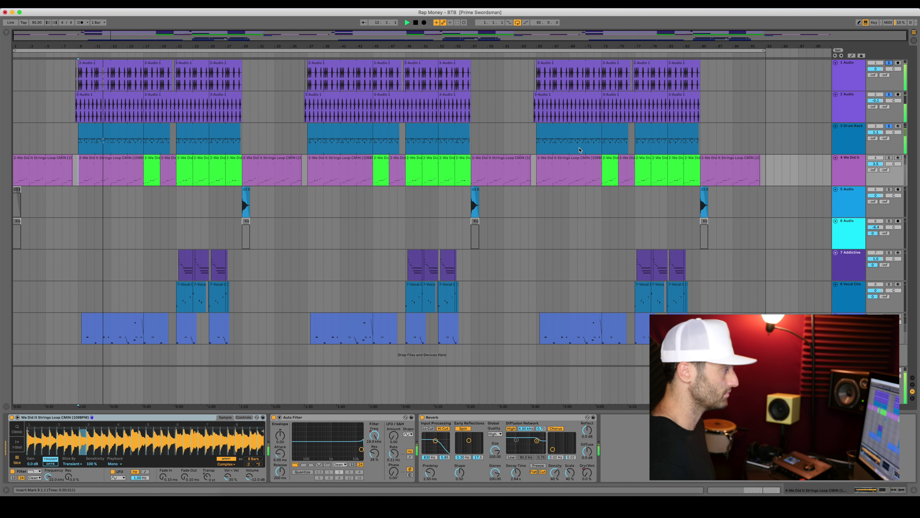
left_click(889, 158)
key("space")
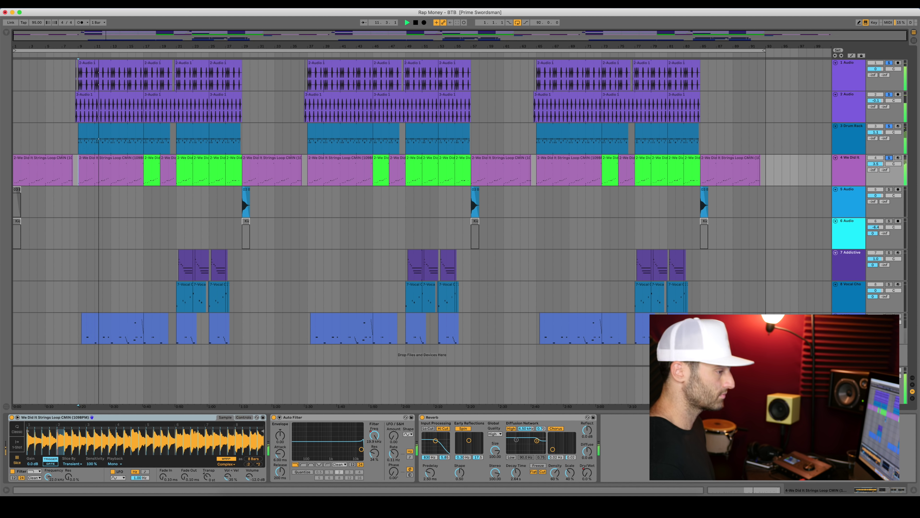
left_click(891, 319)
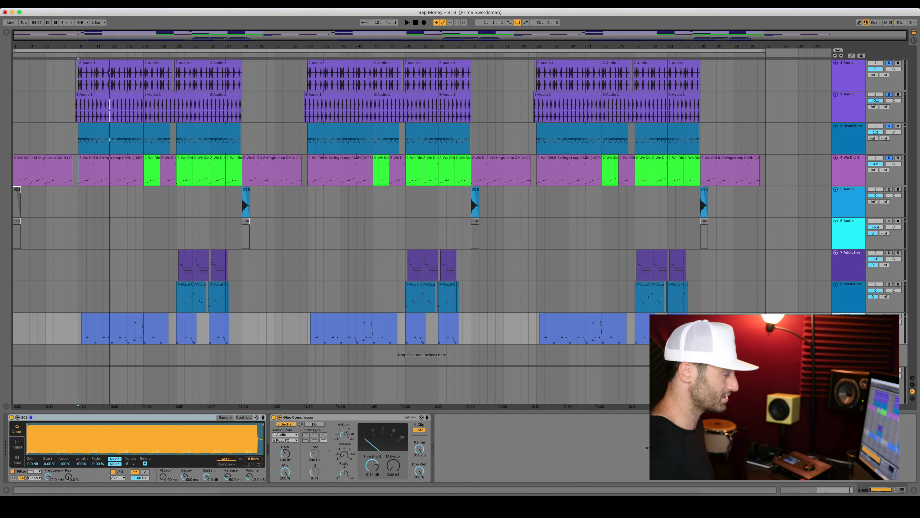
key("space")
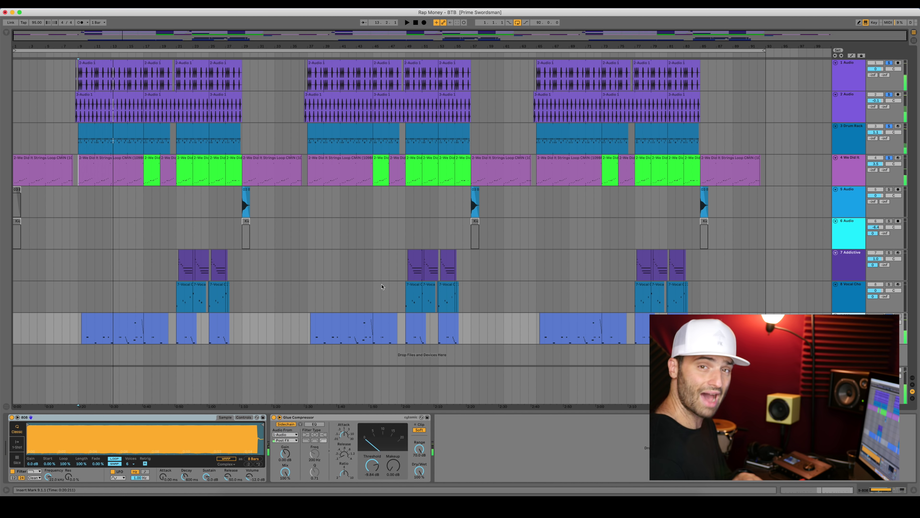
- Solo the Vocal Chop track, play it from bar 21, and look through its effect chain
left_click(853, 294)
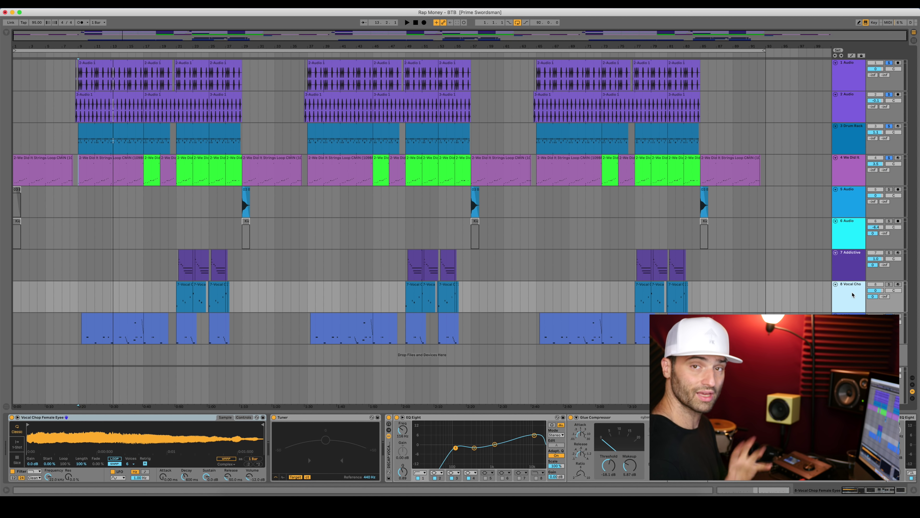
left_click(177, 298)
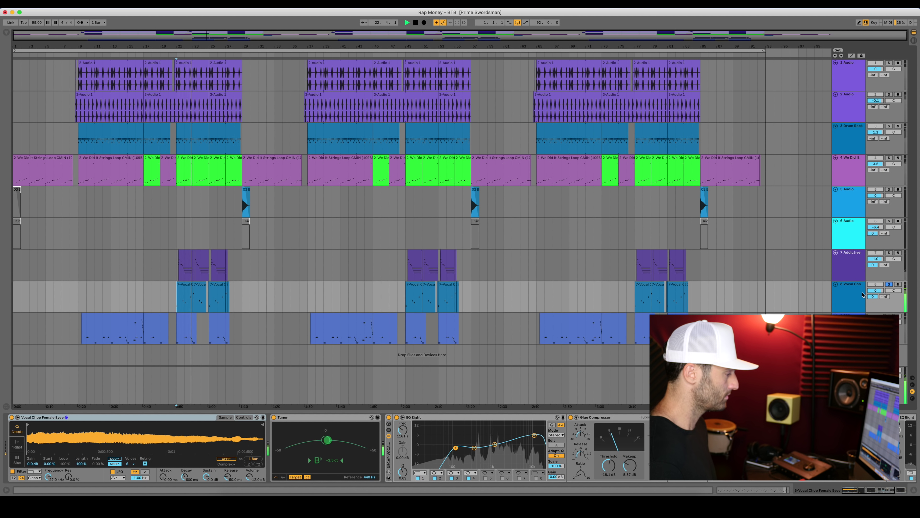
key("space")
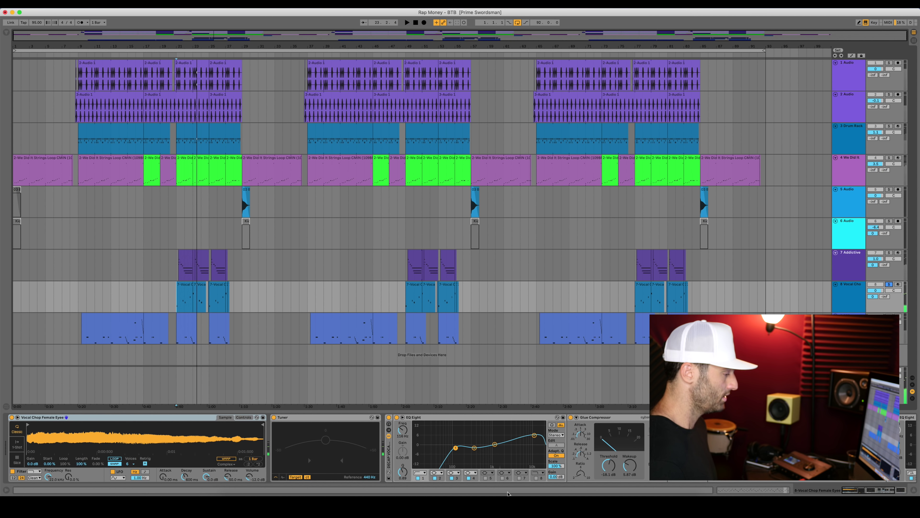
scroll(487, 453, "right", 5)
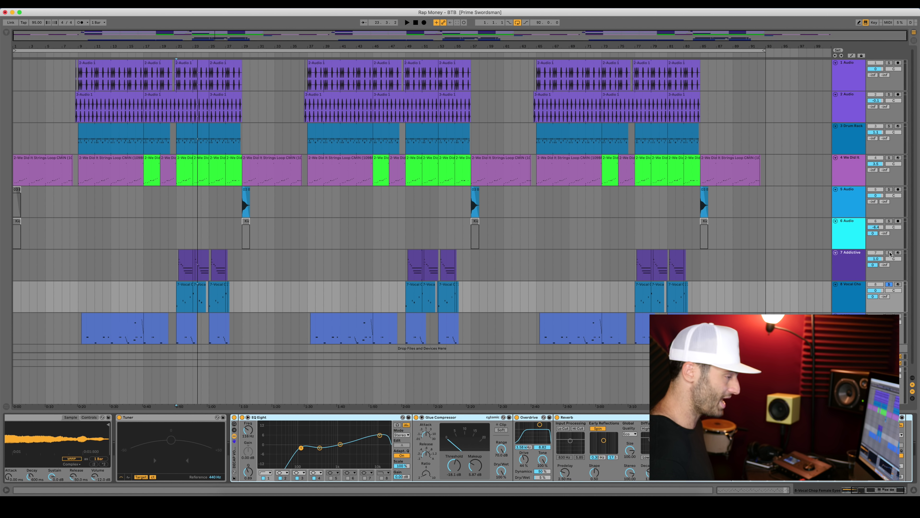
- Solo the Addictive Keys track, view its Mark One stage piano plug-in, and play the part from bar 21
left_click(890, 253)
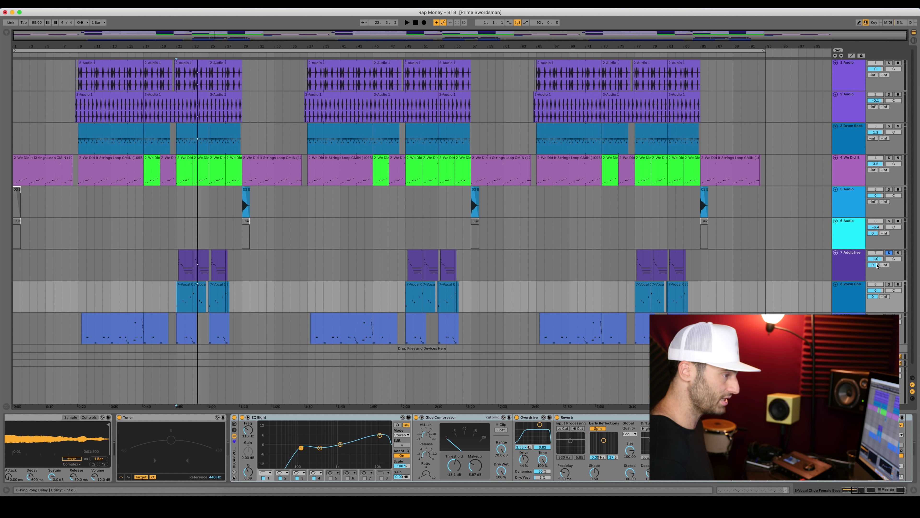
left_click(877, 266)
left_click(23, 417)
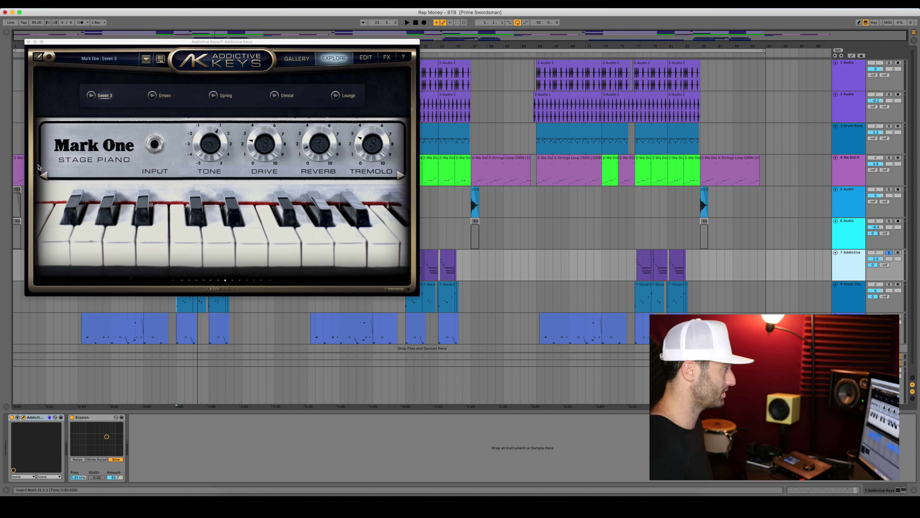
left_click(28, 42)
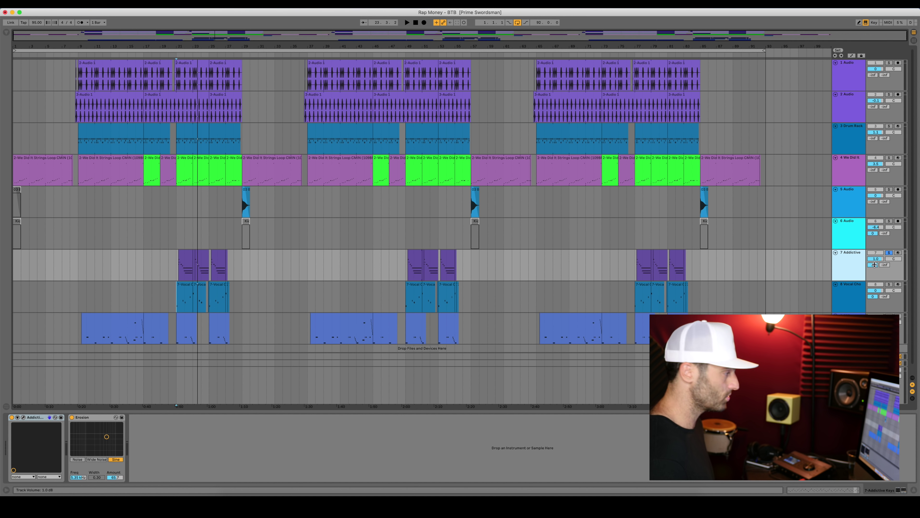
left_click(178, 271)
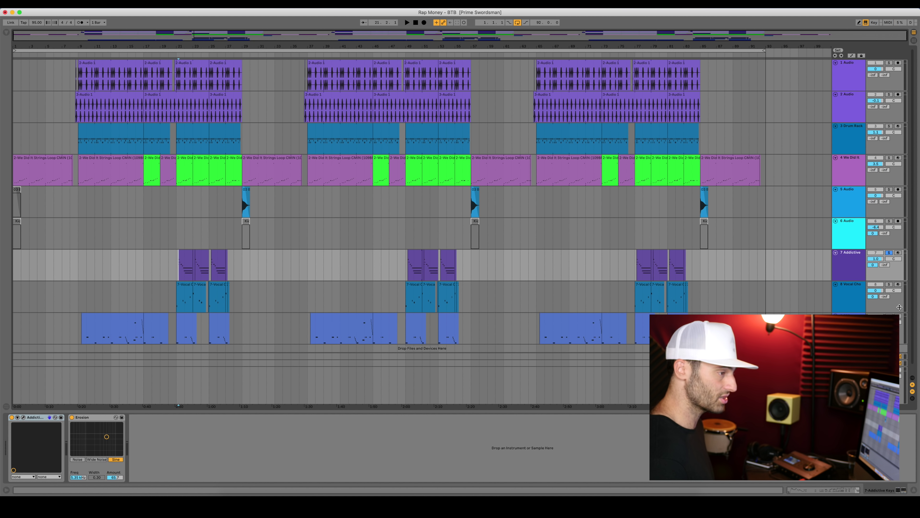
key("space")
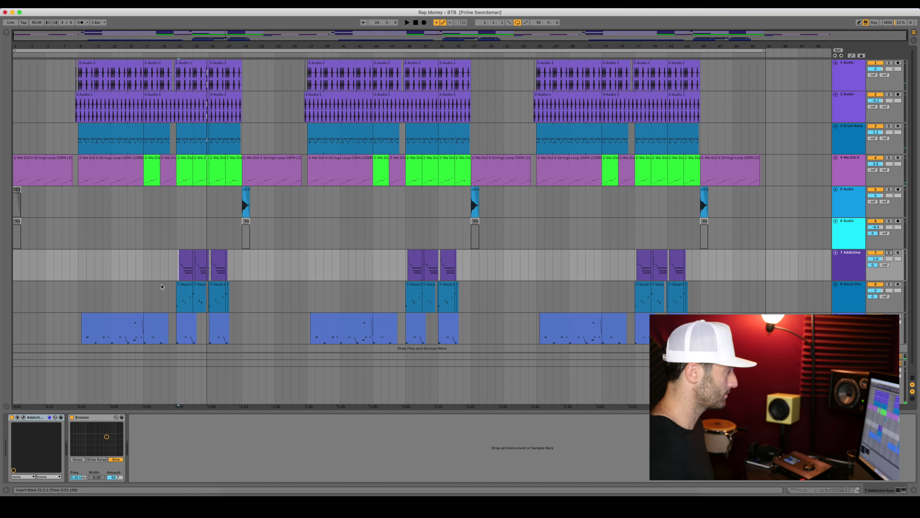
- Play the full beat from bar 21 with no tracks soloed
left_click(177, 276)
key("space")
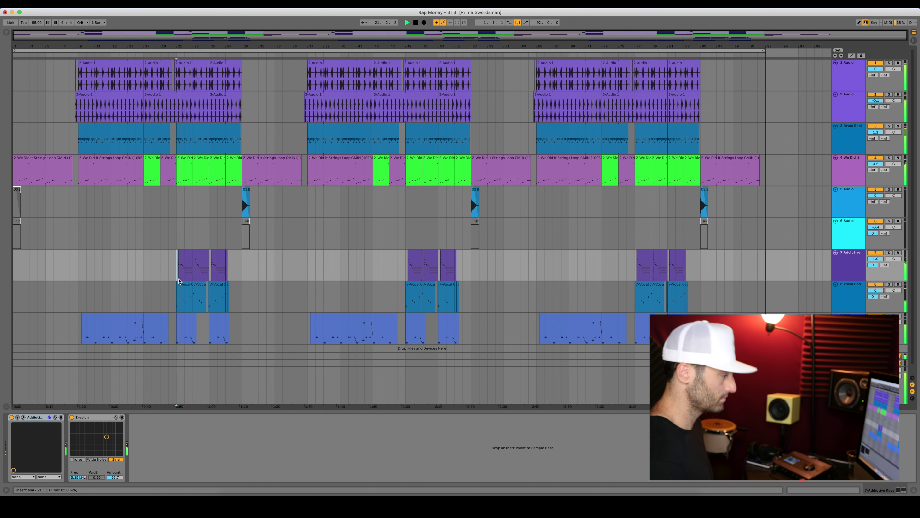